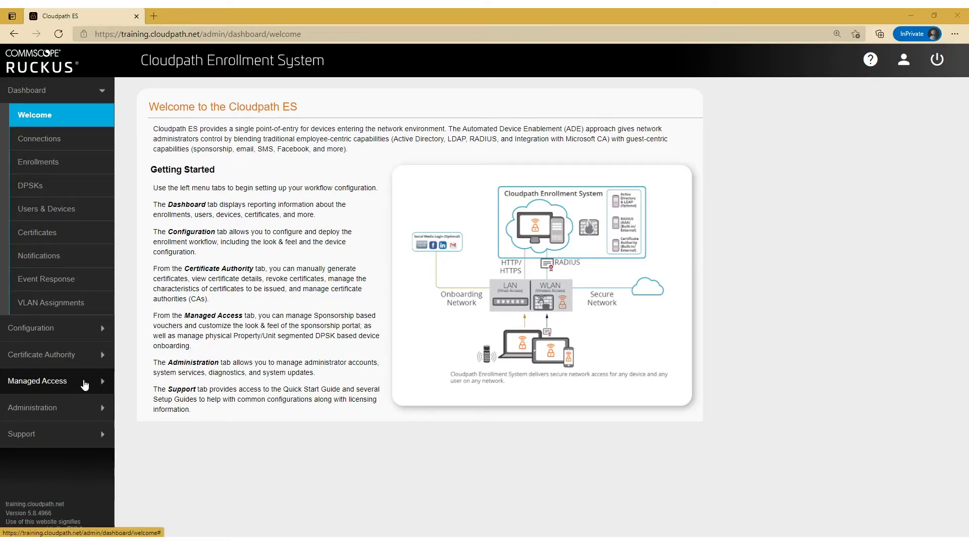
Open the Property Management list from the Managed Access sidebar section.
left_click(84, 385)
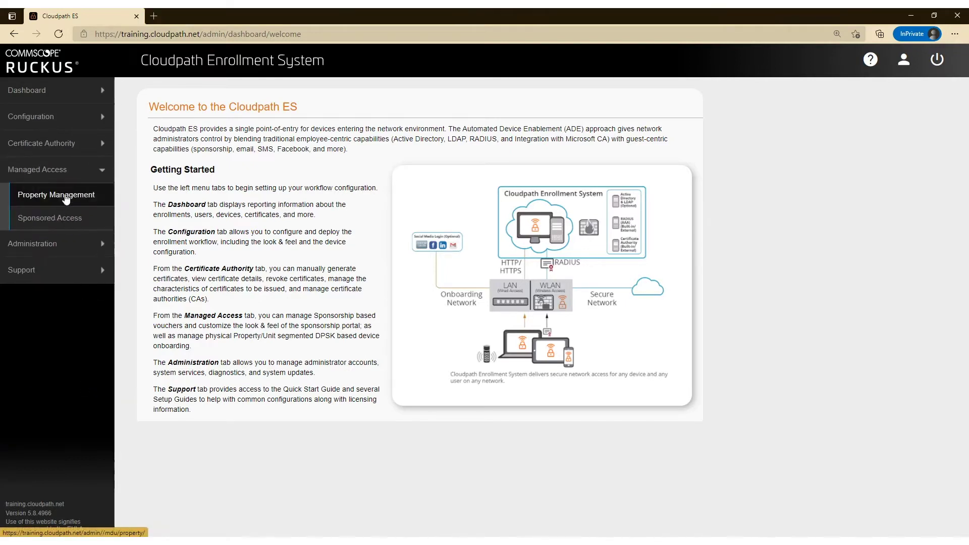
left_click(65, 199)
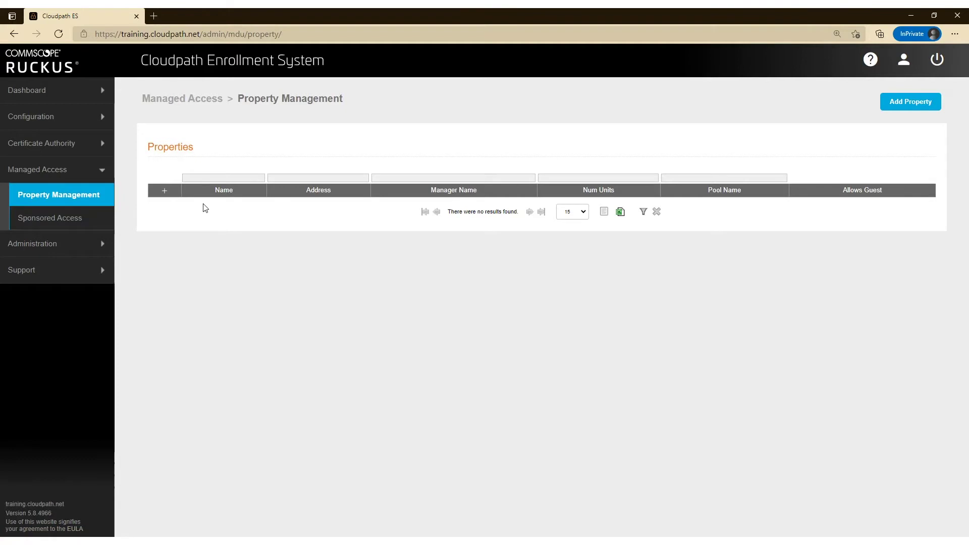
Start a new property and keep AwesomeProperty as its DPSK pool.
left_click(918, 104)
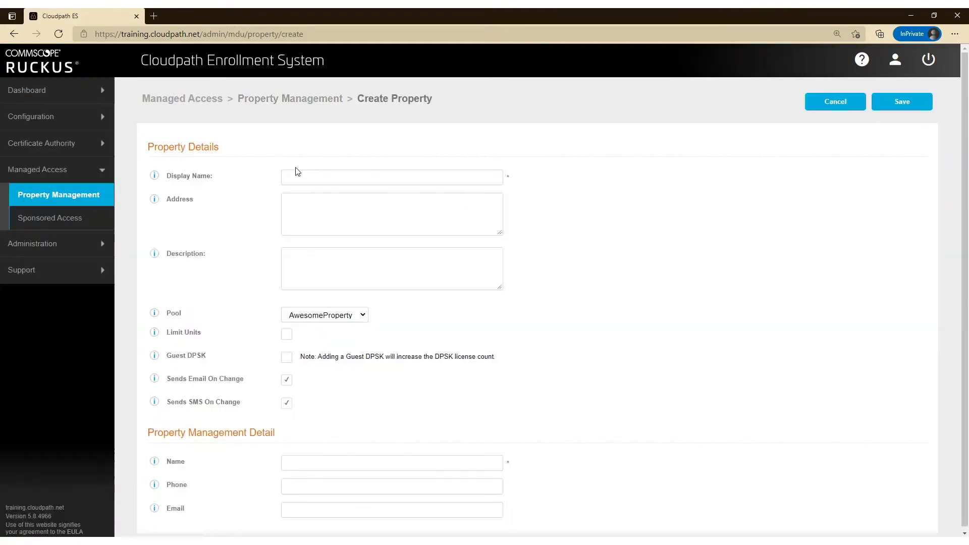
type("Awesome Property")
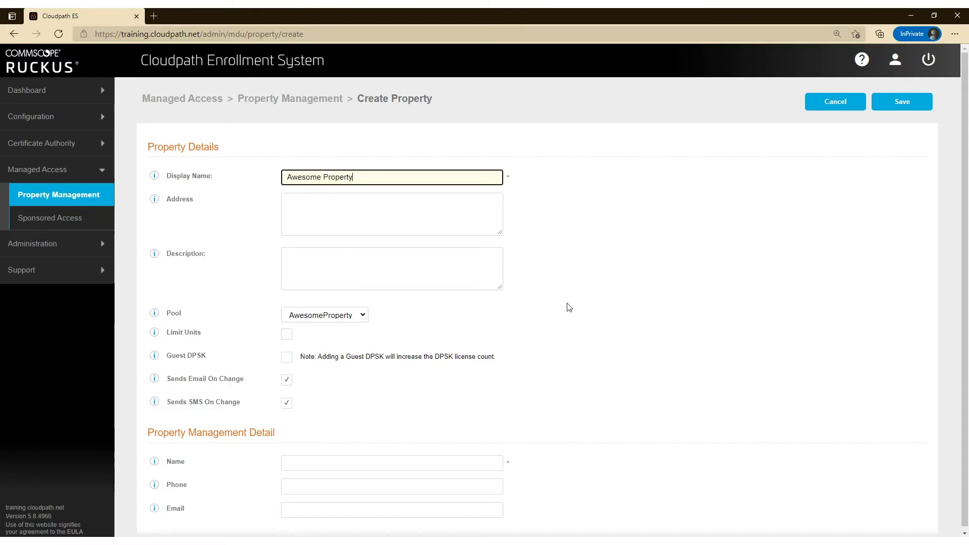
scroll(567, 307, "down", 1)
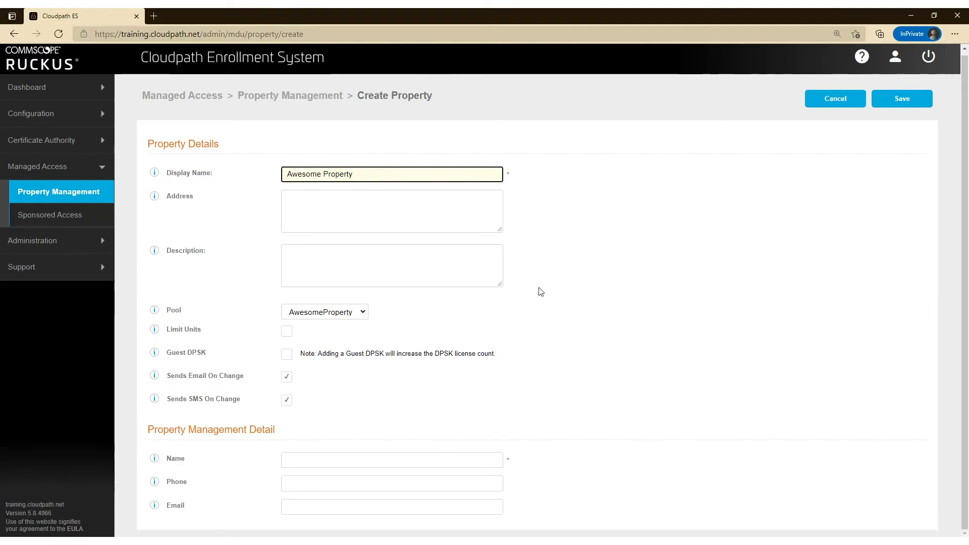
left_click(356, 313)
left_click(352, 314)
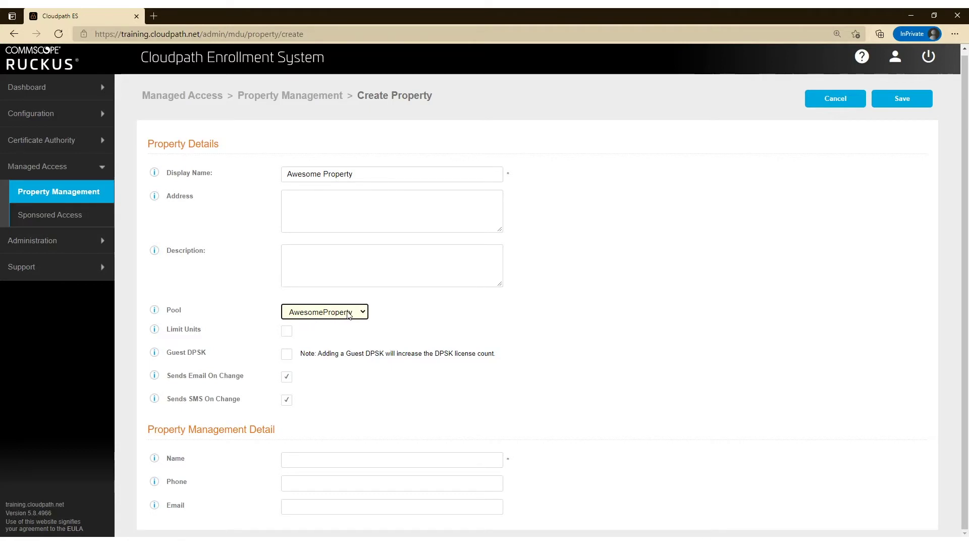
left_click(340, 317)
Allow guest DPSKs and leave the unit count unlimited.
left_click(286, 354)
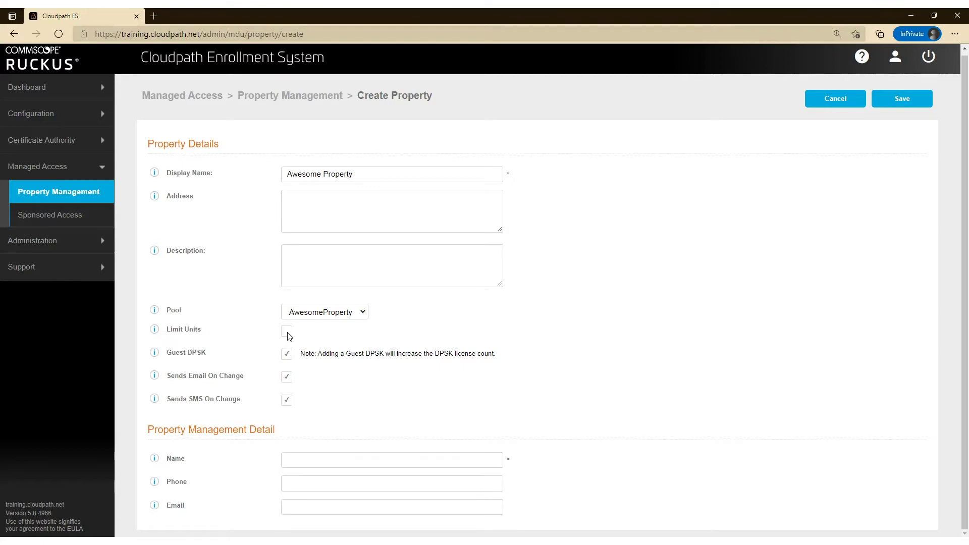
left_click(287, 333)
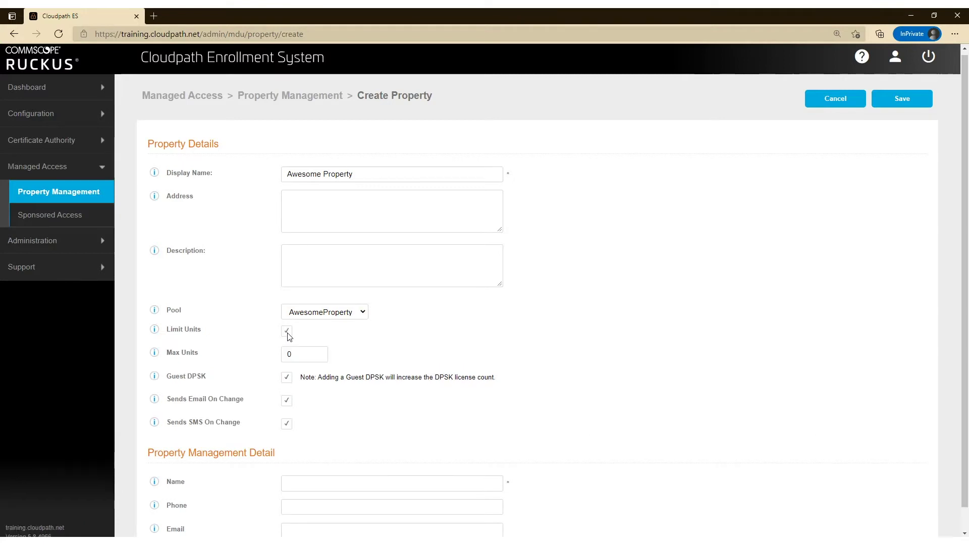
left_click(287, 335)
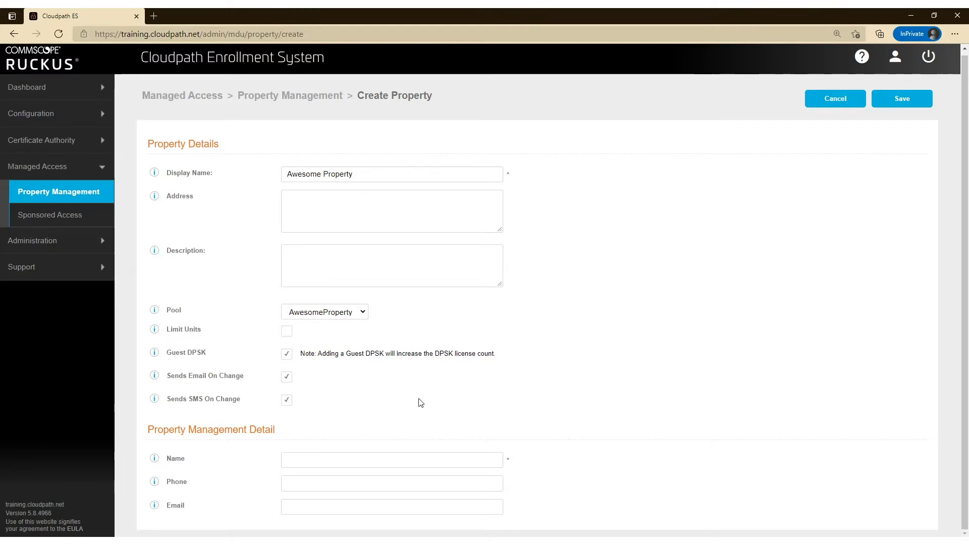
Enter The Management as property manager name and save Awesome Property.
left_click(425, 458)
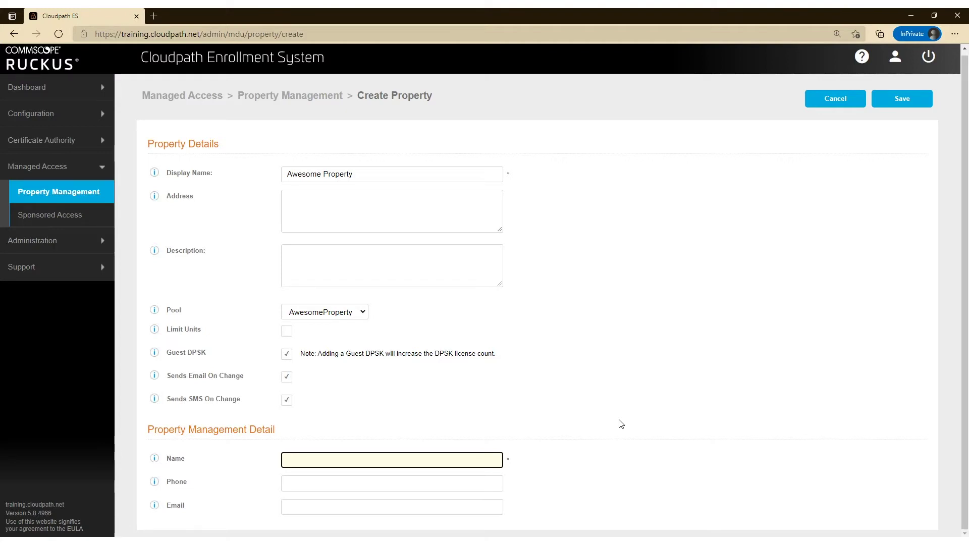
type("The Management")
key("Tab")
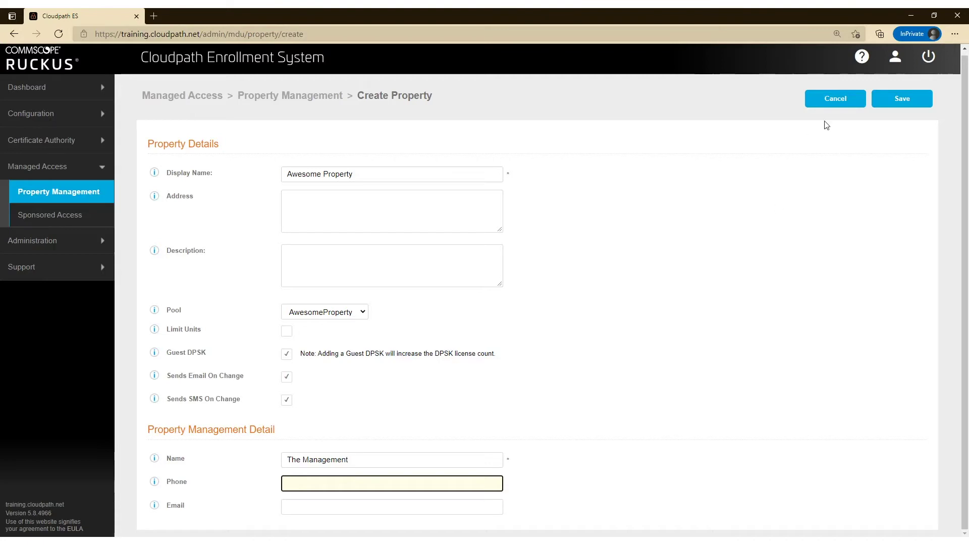
left_click(915, 100)
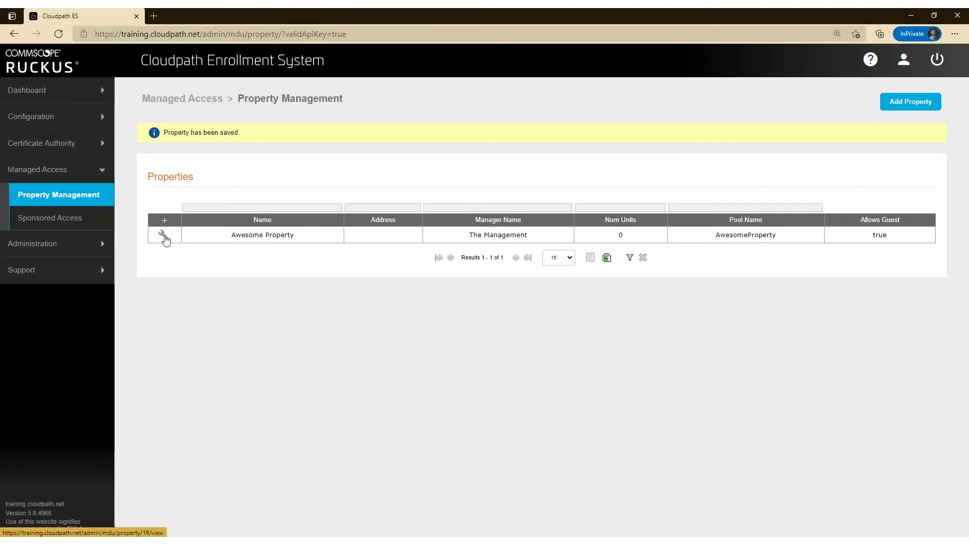
Open Awesome Property's units and begin a new unit entry.
left_click(163, 237)
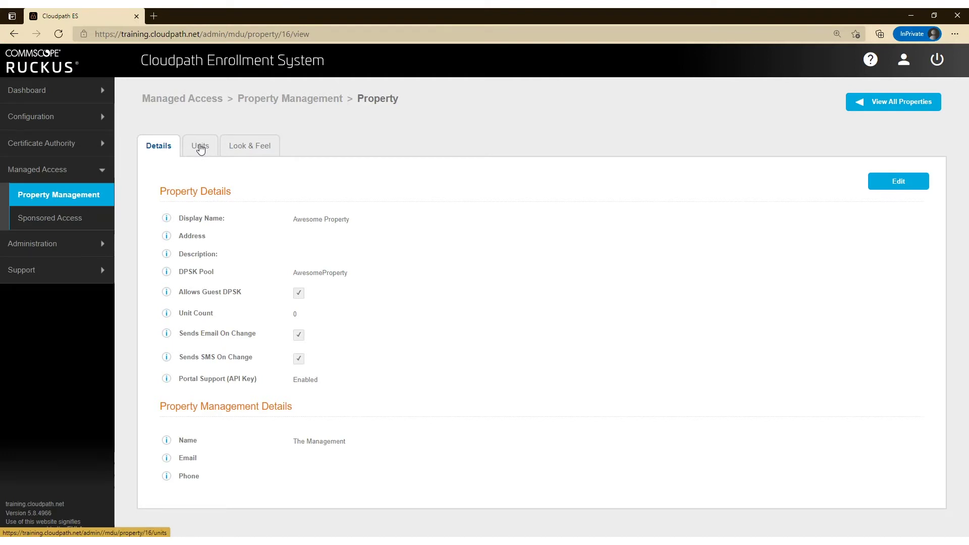
left_click(200, 147)
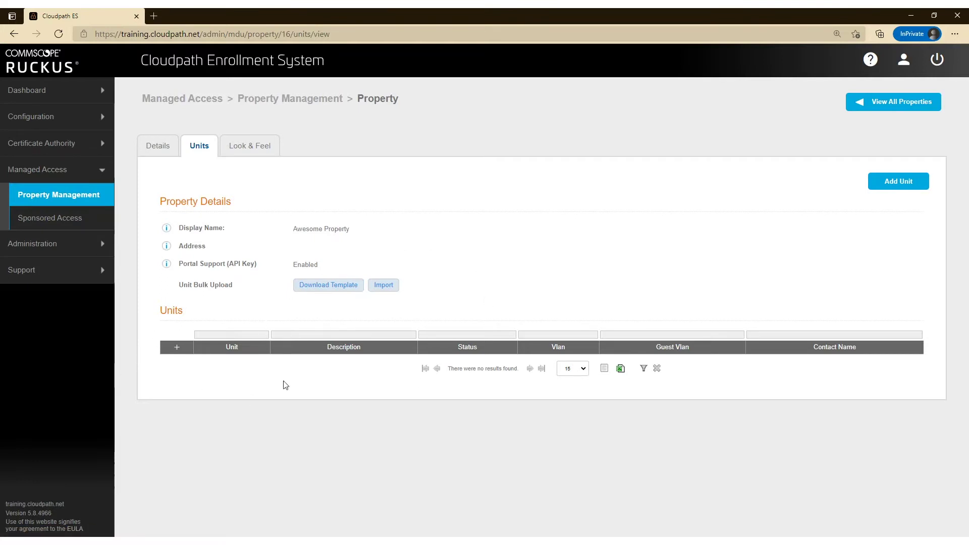
left_click(899, 186)
left_click(407, 180)
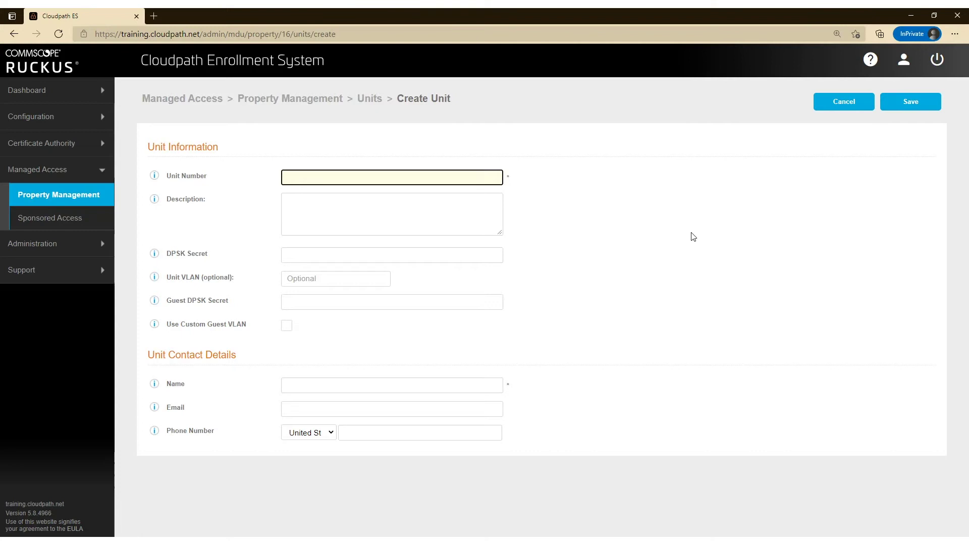
key("Tab")
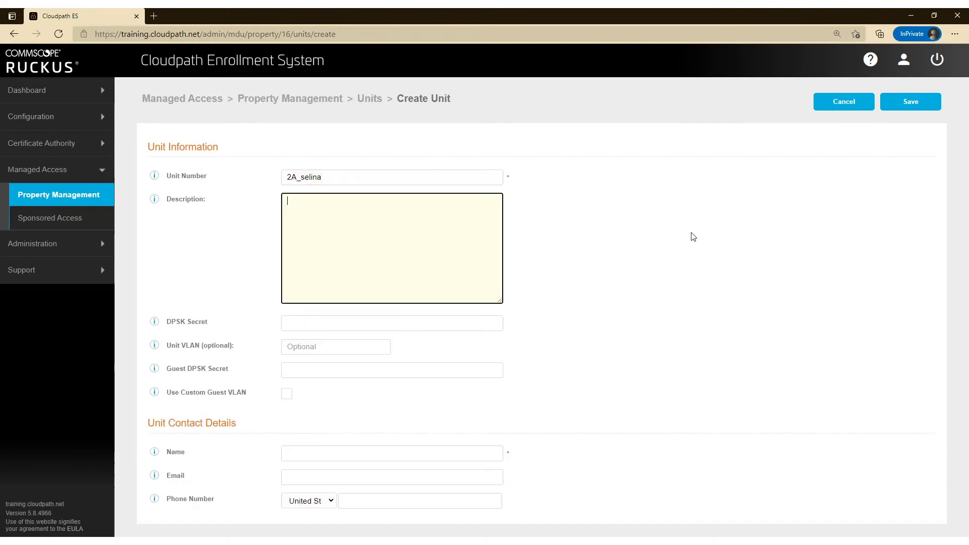
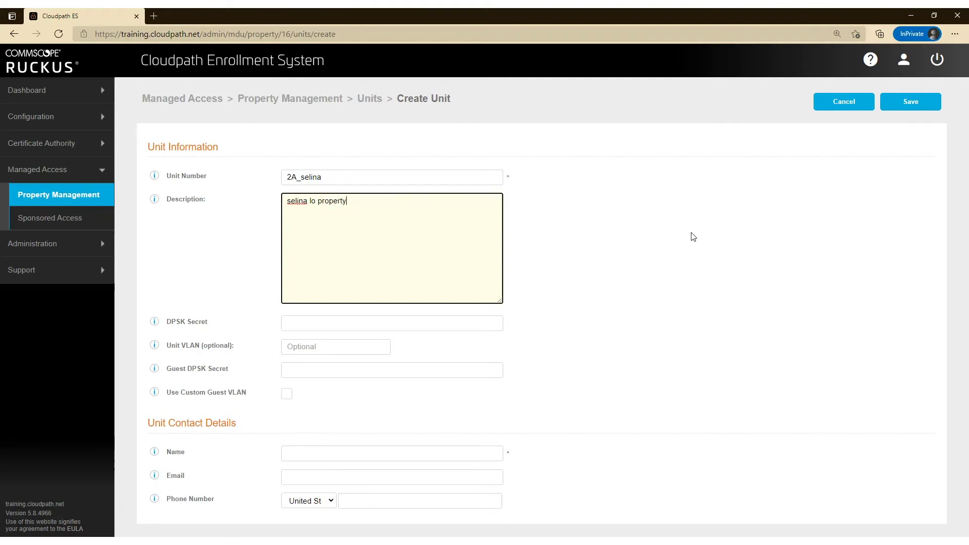
key("Tab")
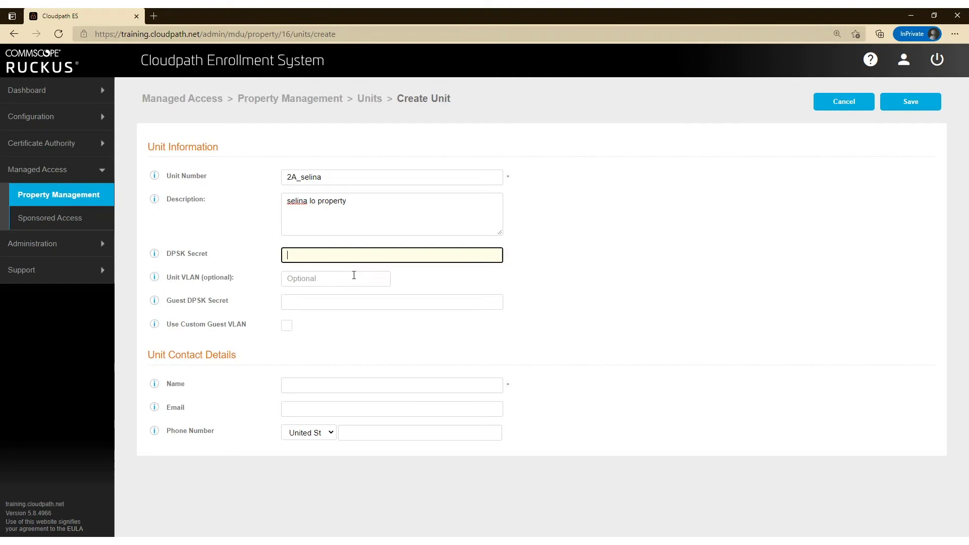
key("Tab")
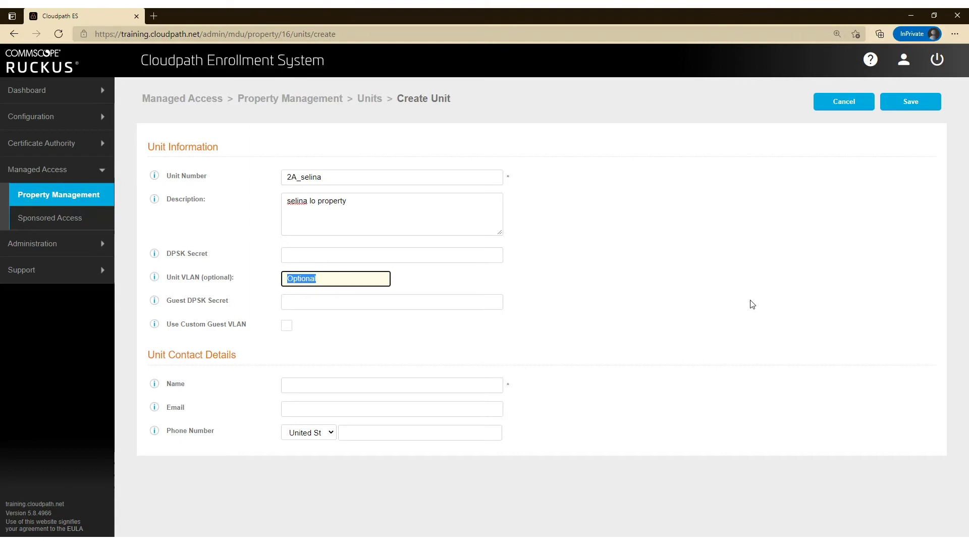
left_click(763, 367)
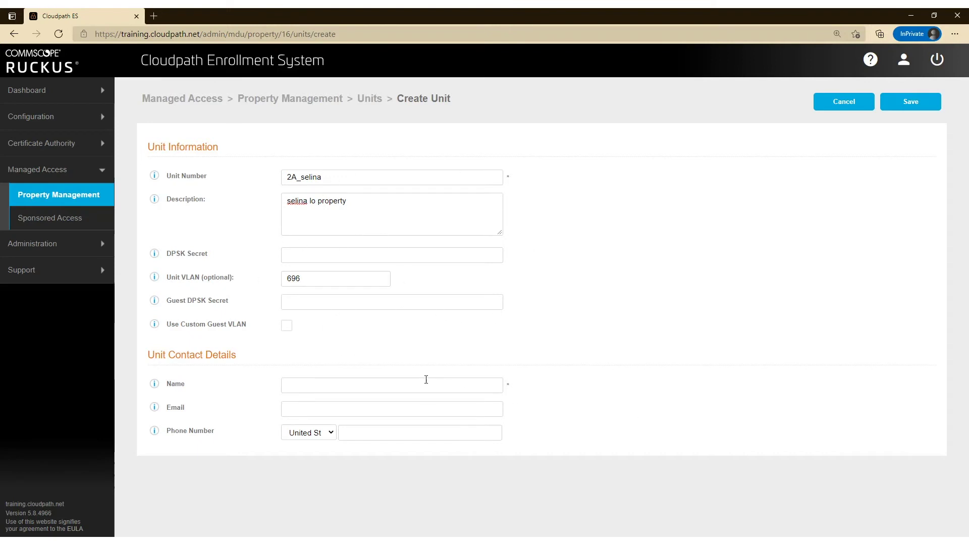
left_click(318, 383)
key("Tab")
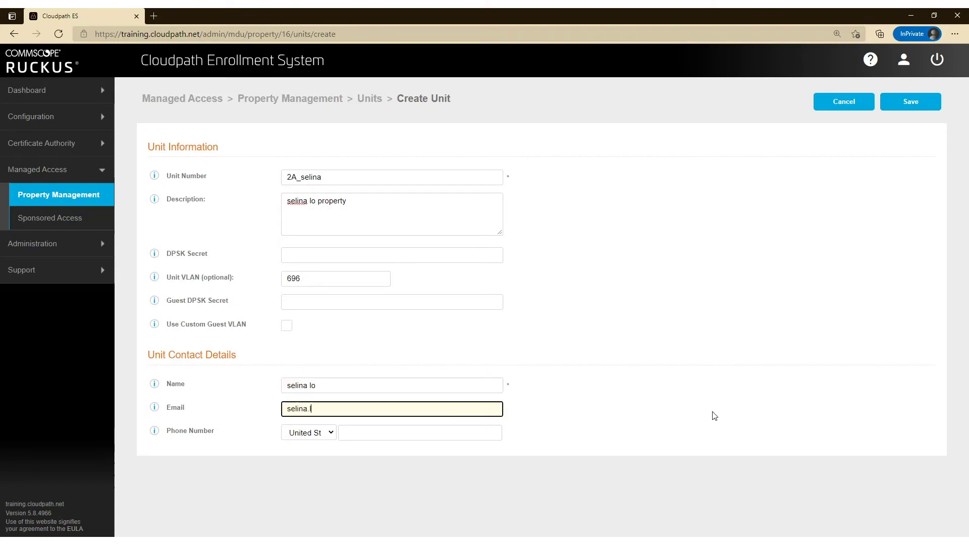
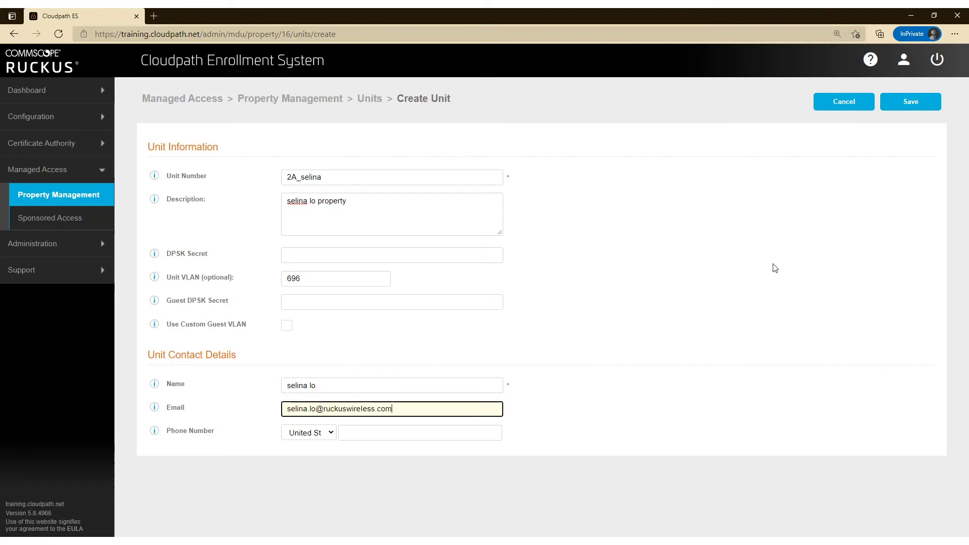
left_click(921, 108)
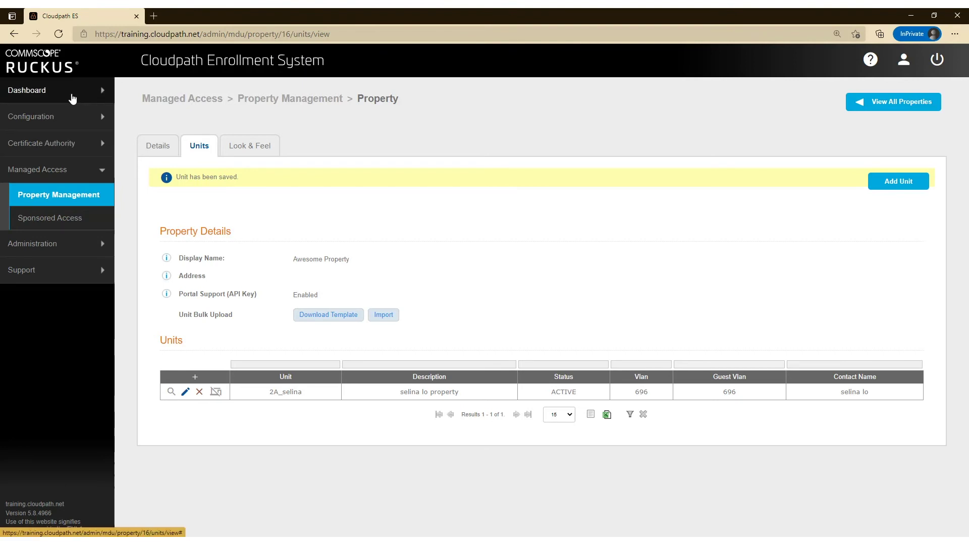
left_click(72, 97)
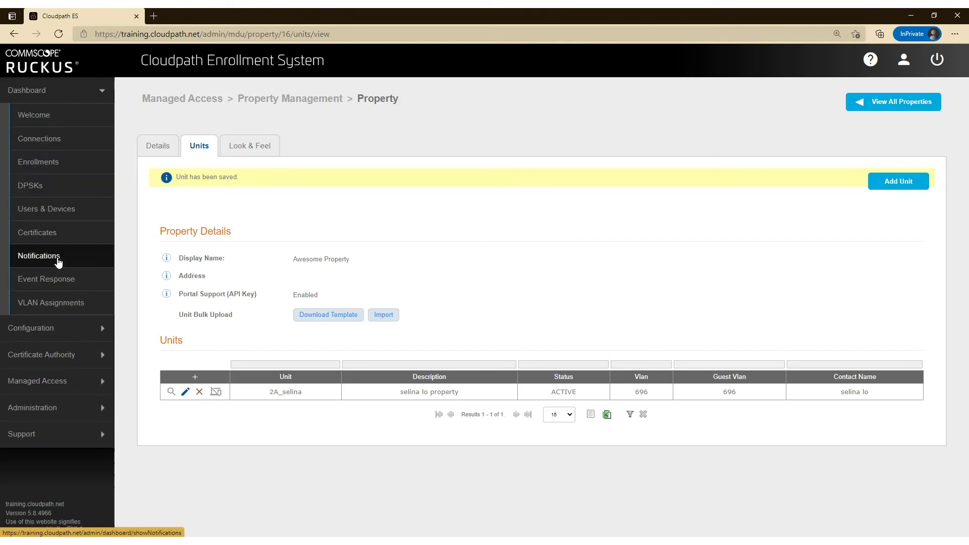
left_click(39, 256)
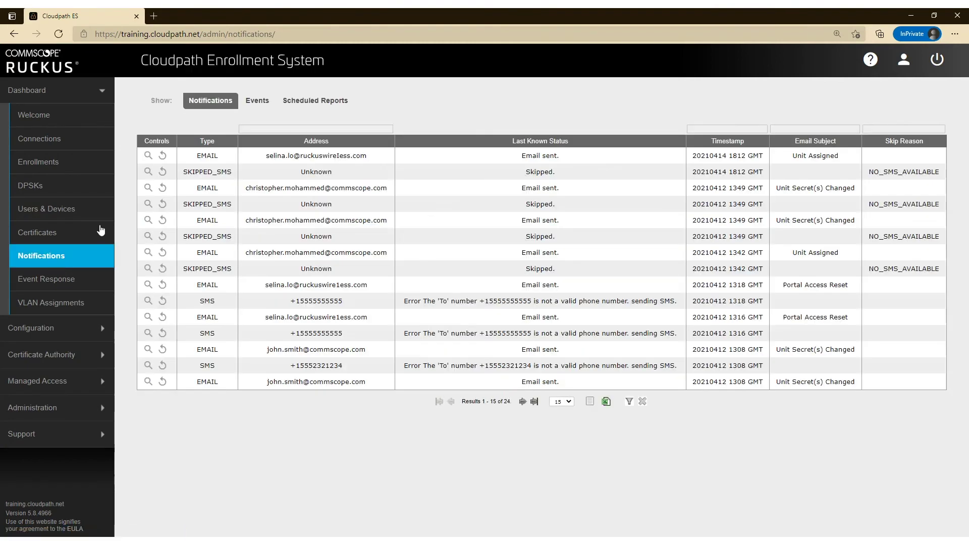
left_click(147, 156)
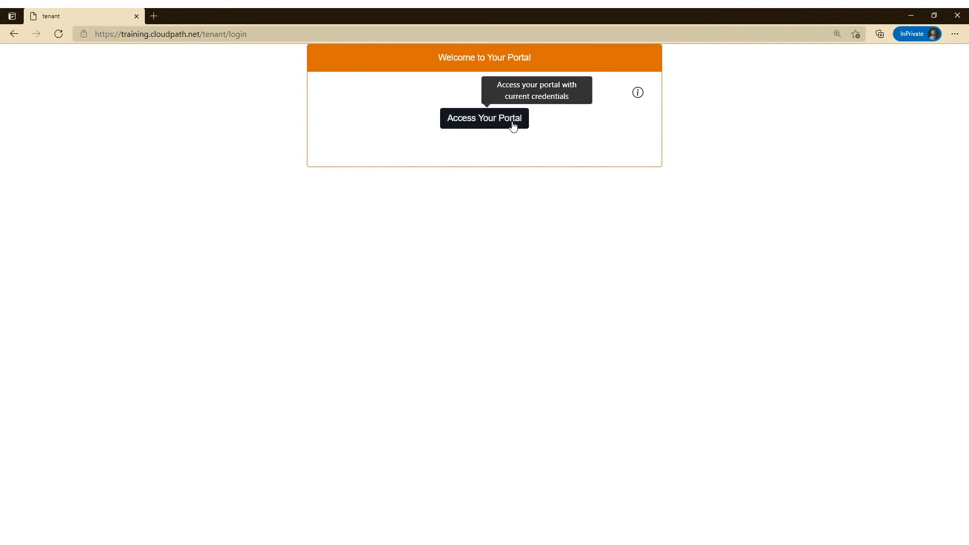
left_click(639, 94)
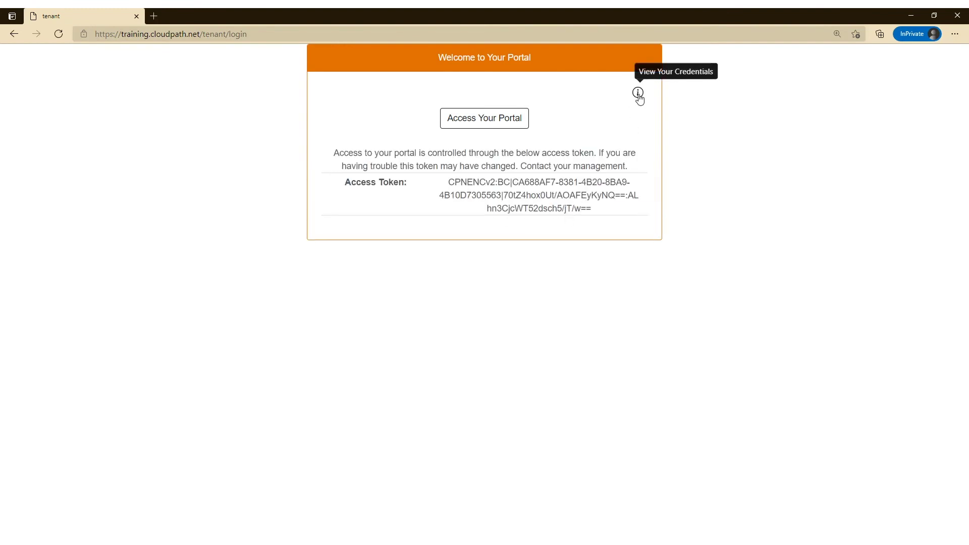
left_click(639, 97)
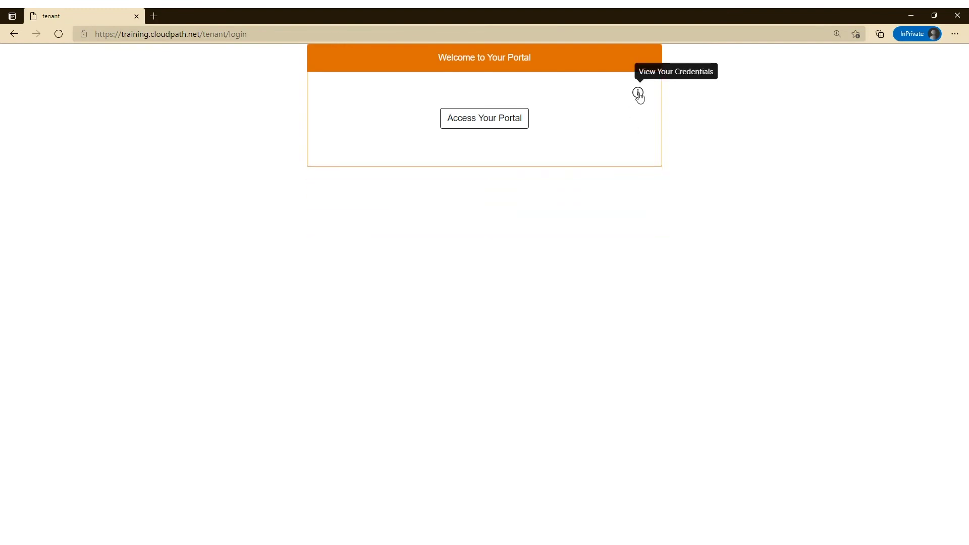
left_click(500, 128)
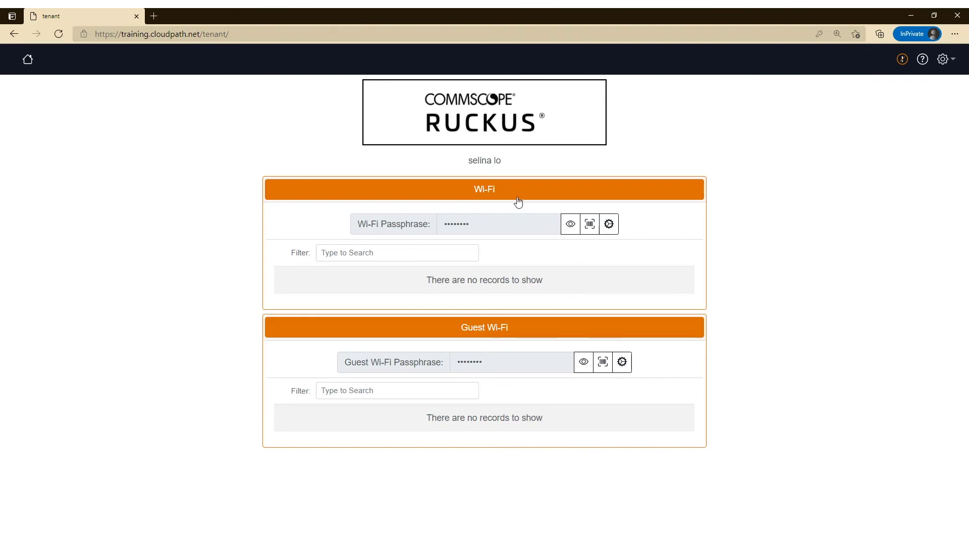
left_click(562, 233)
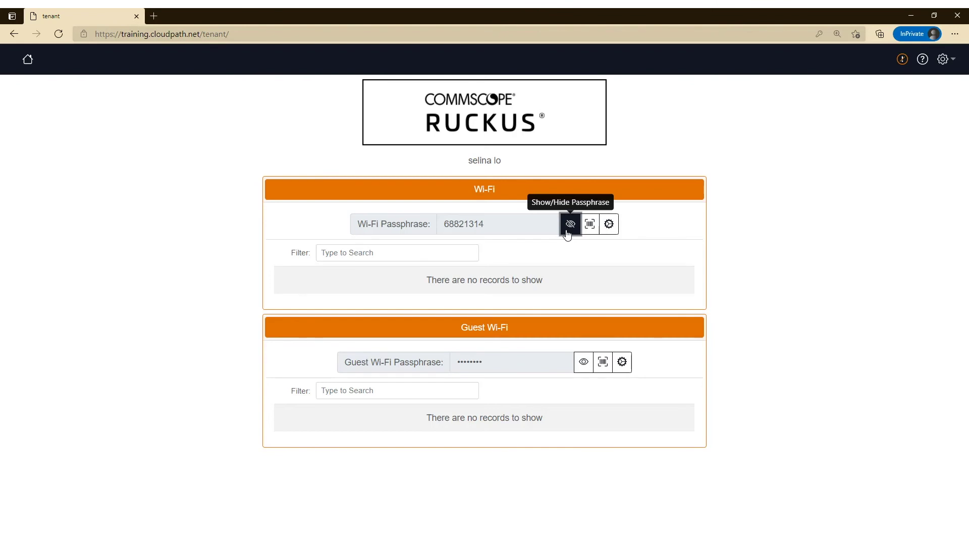
left_click(584, 366)
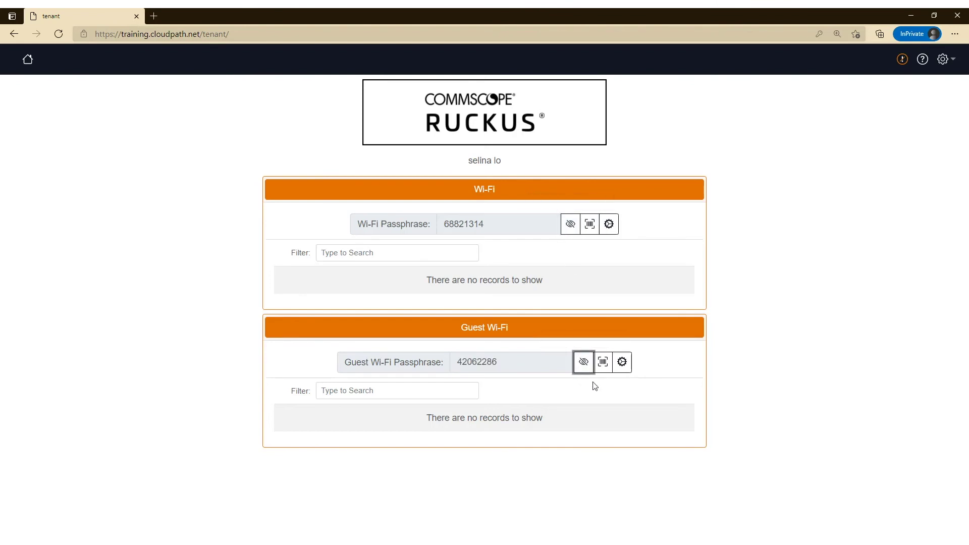
left_click(584, 364)
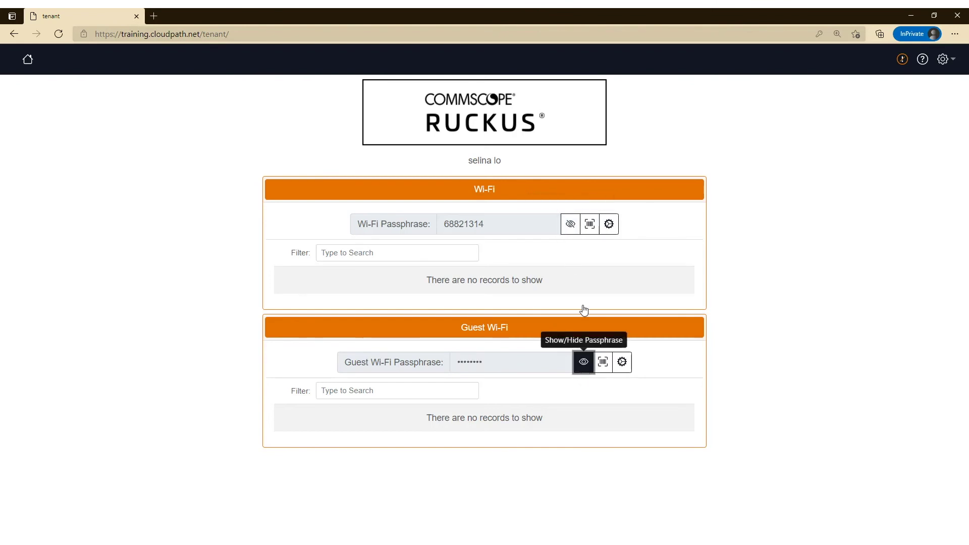
left_click(571, 227)
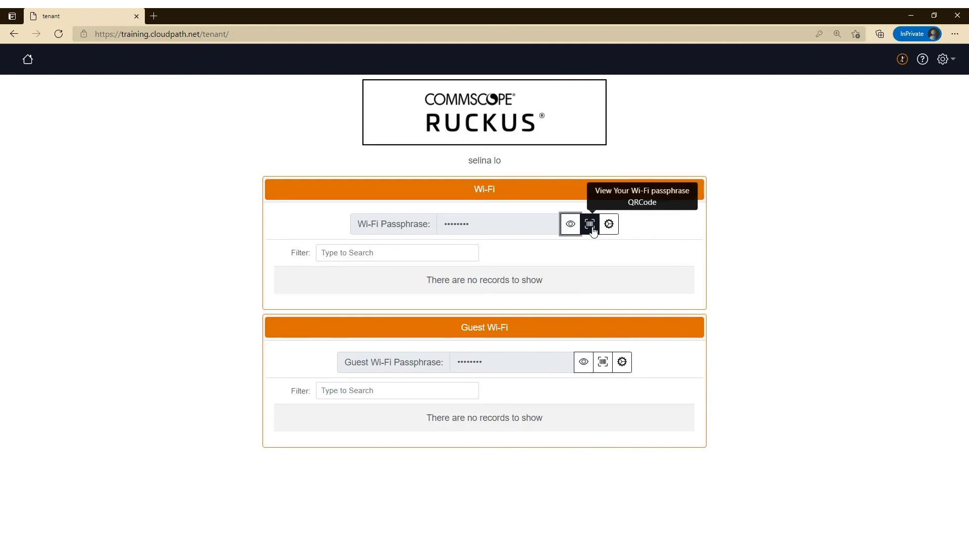
left_click(590, 224)
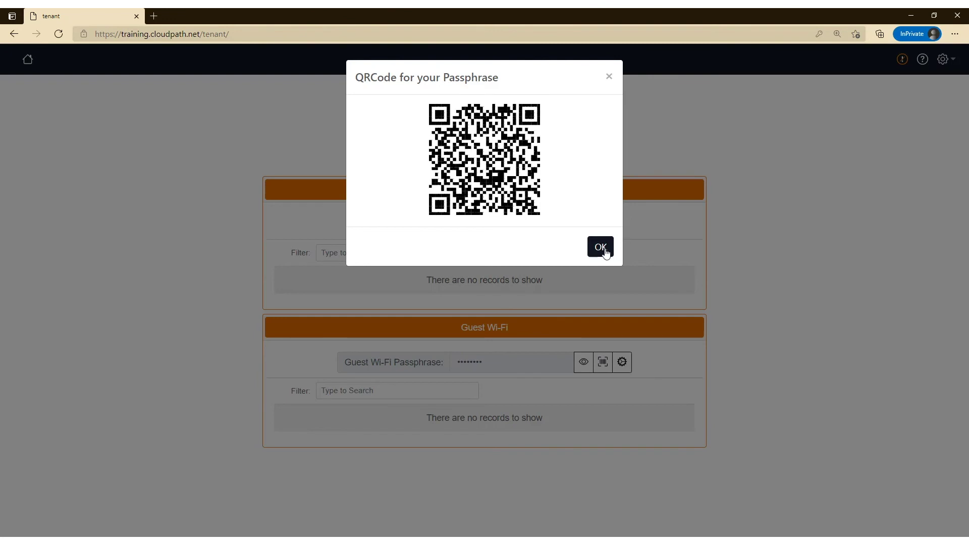
left_click(600, 248)
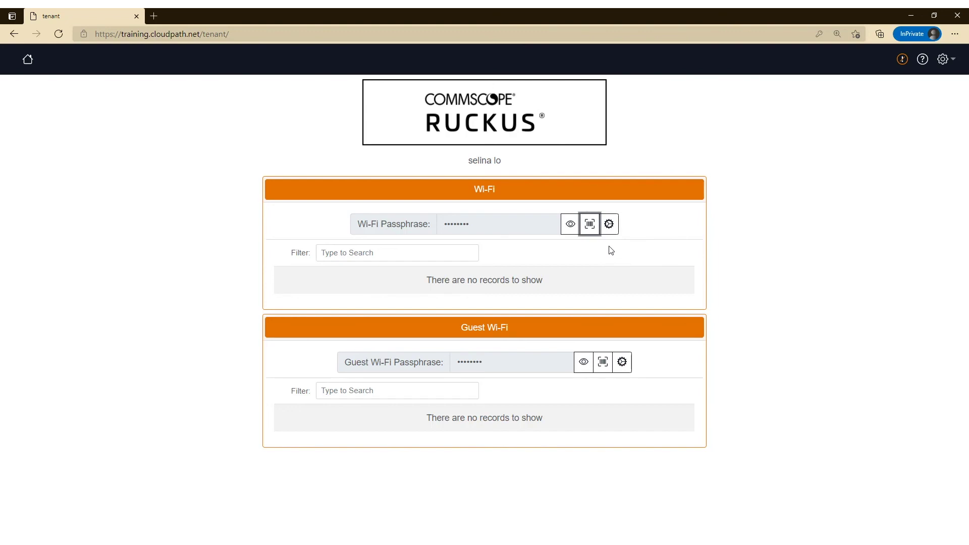
left_click(609, 226)
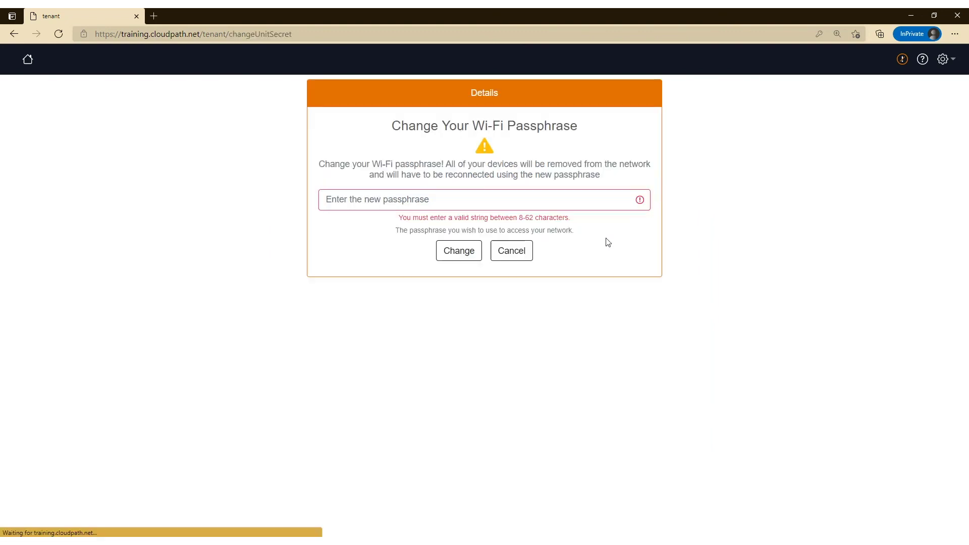
left_click(472, 199)
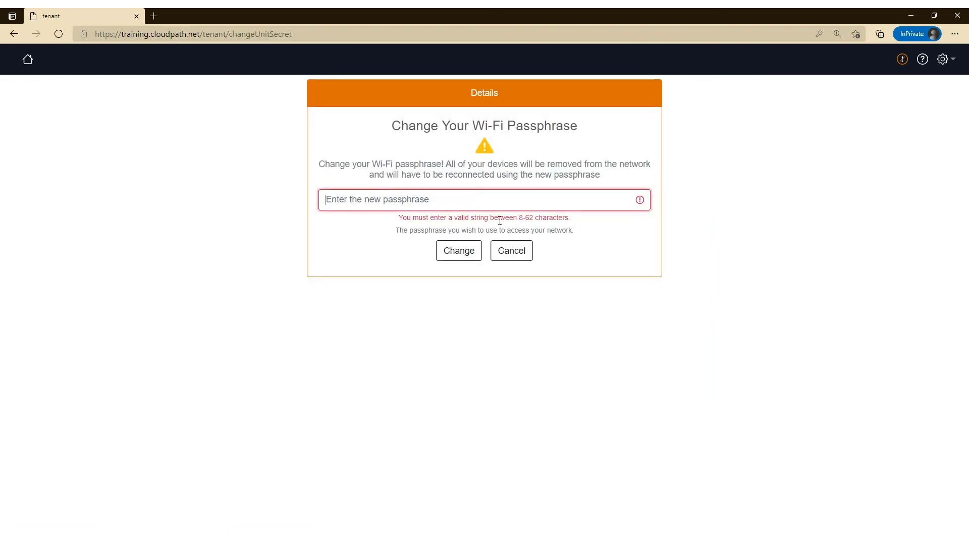
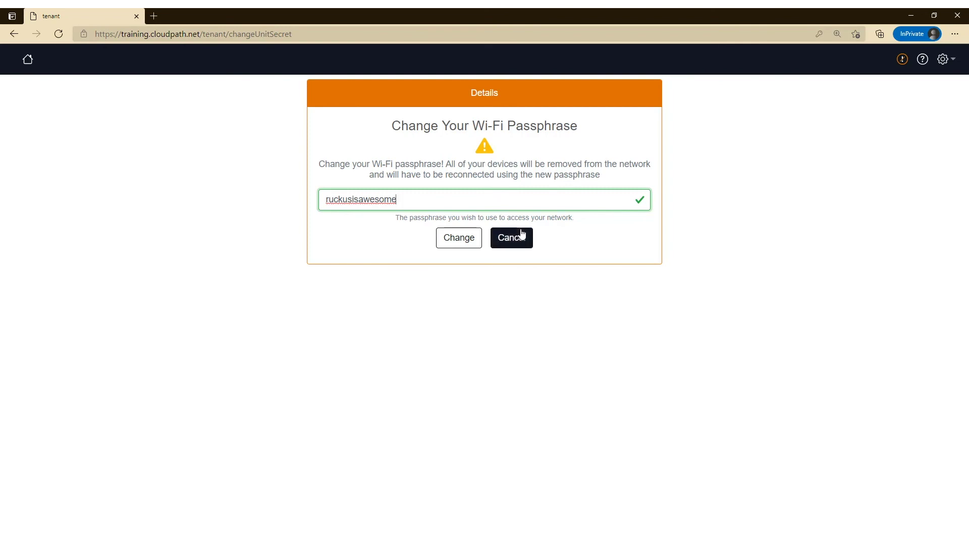
left_click(468, 242)
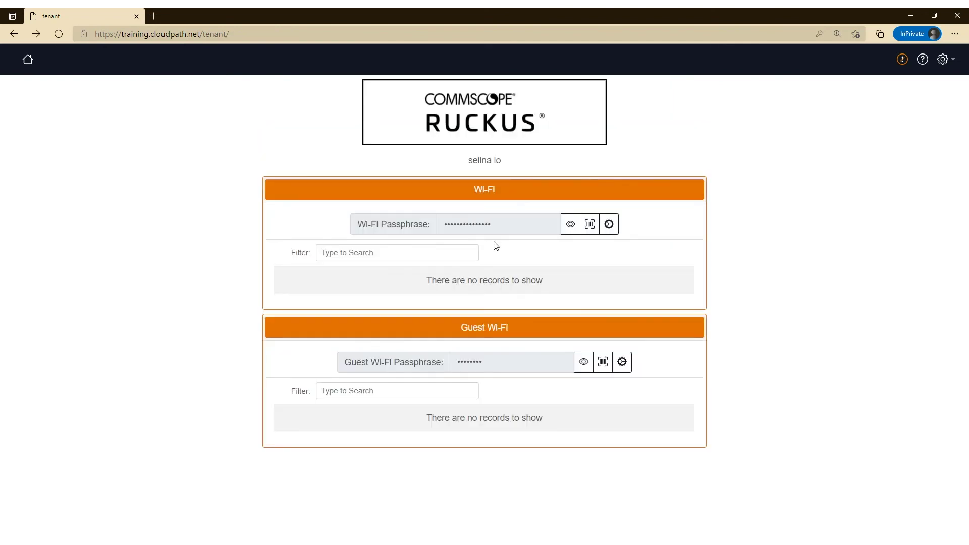
left_click(498, 191)
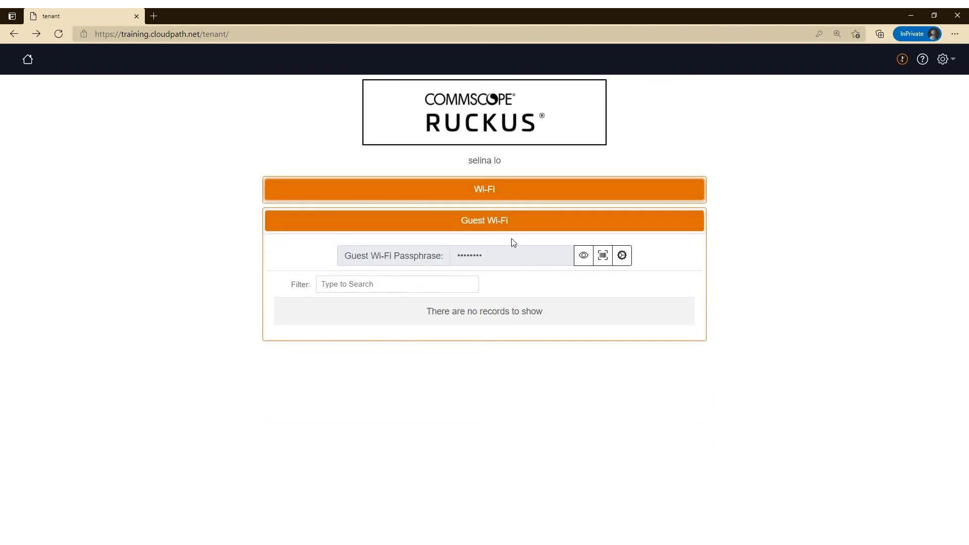
left_click(584, 258)
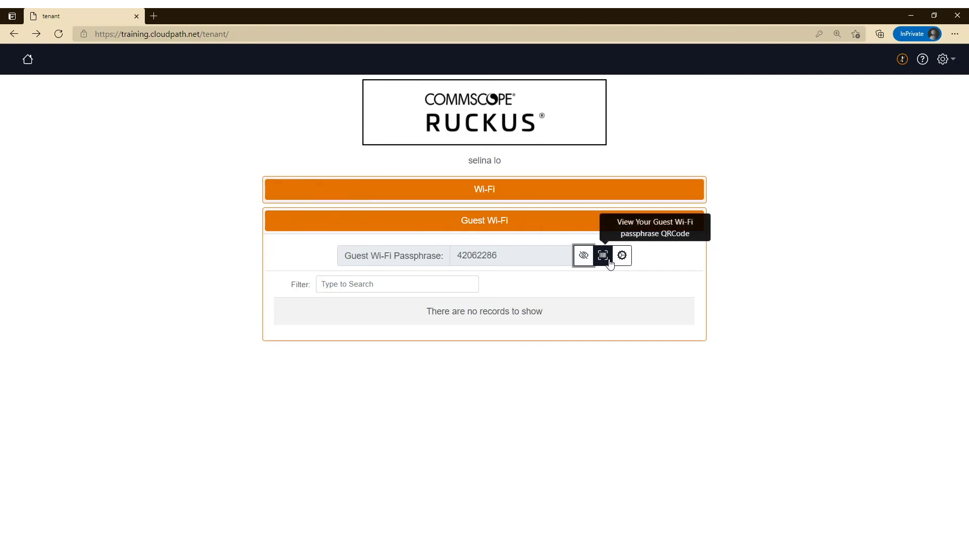
left_click(622, 256)
left_click(472, 202)
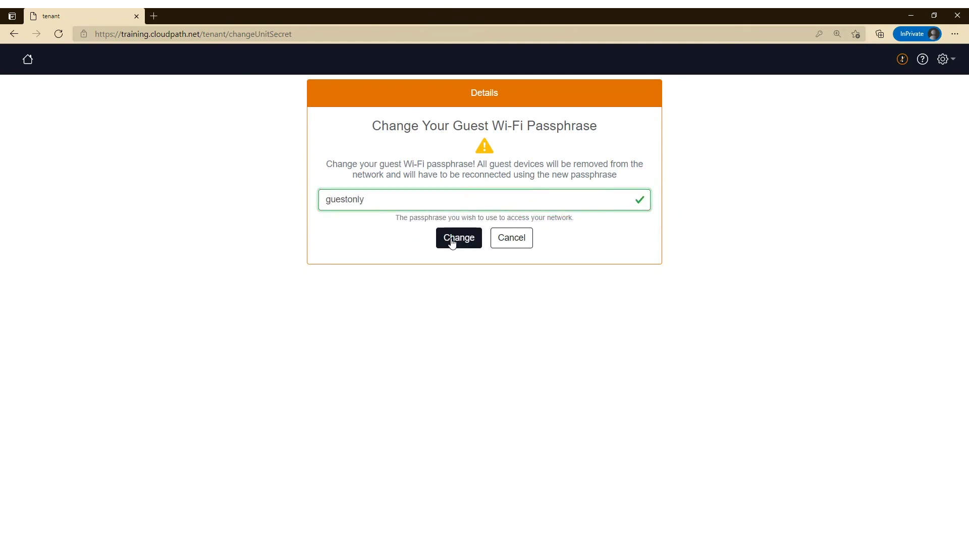
left_click(450, 241)
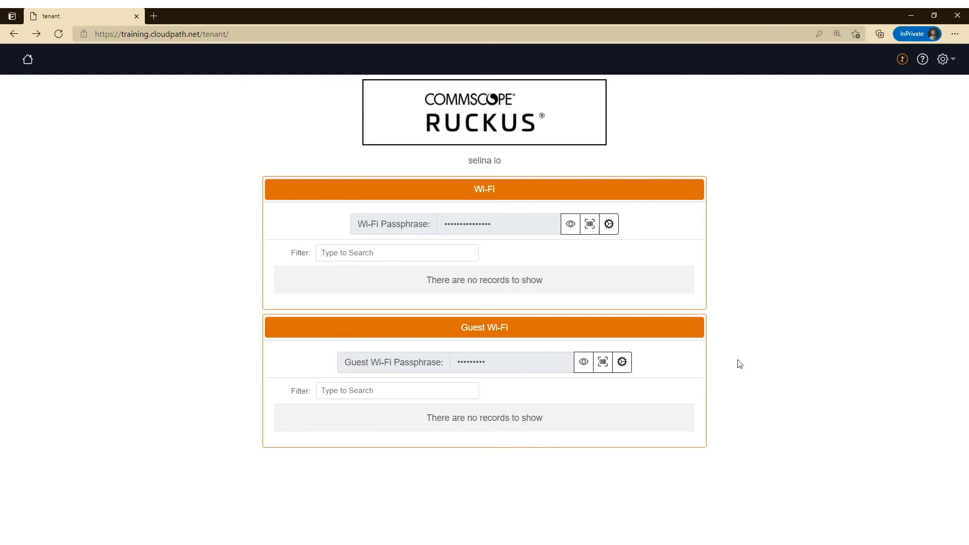